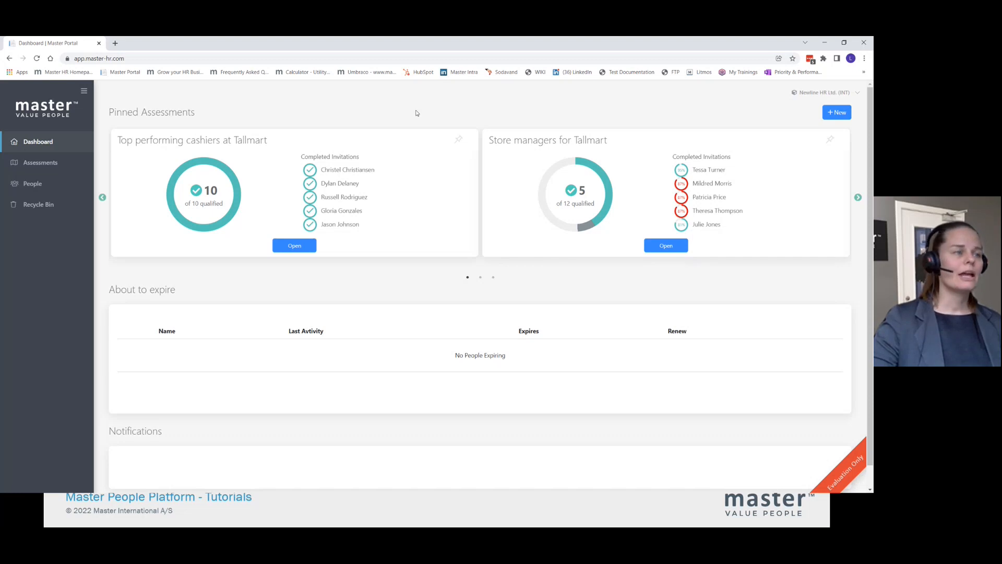
- Open the Sales Rep assessment and add an existing person to it by searching for their first name
click(37, 166)
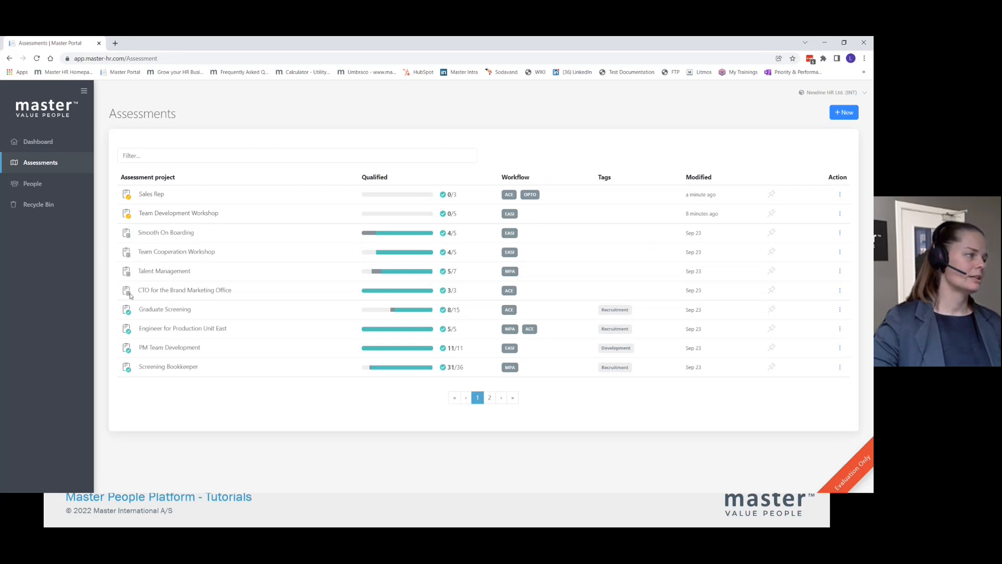
click(151, 194)
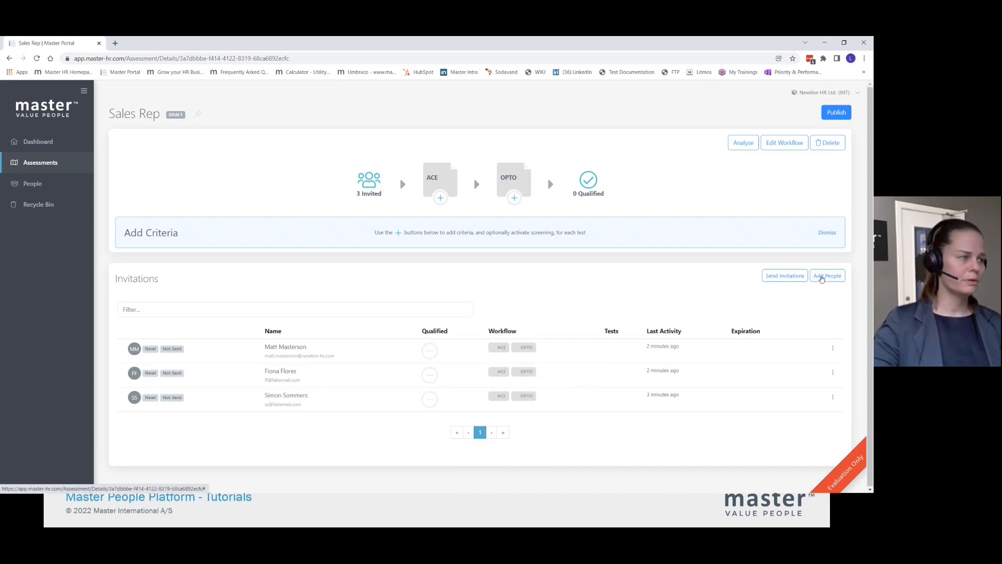
click(821, 277)
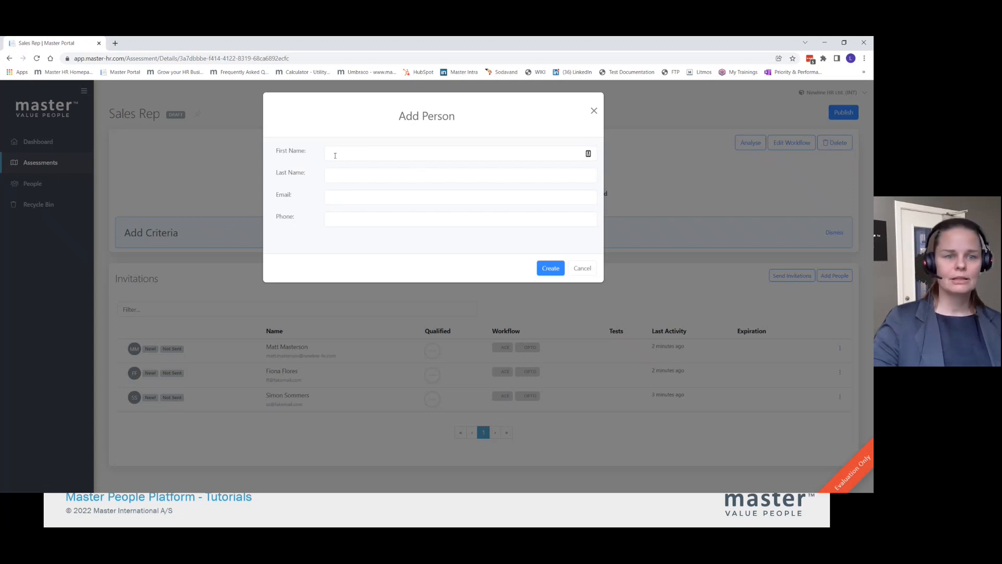
click(335, 156)
text(s)
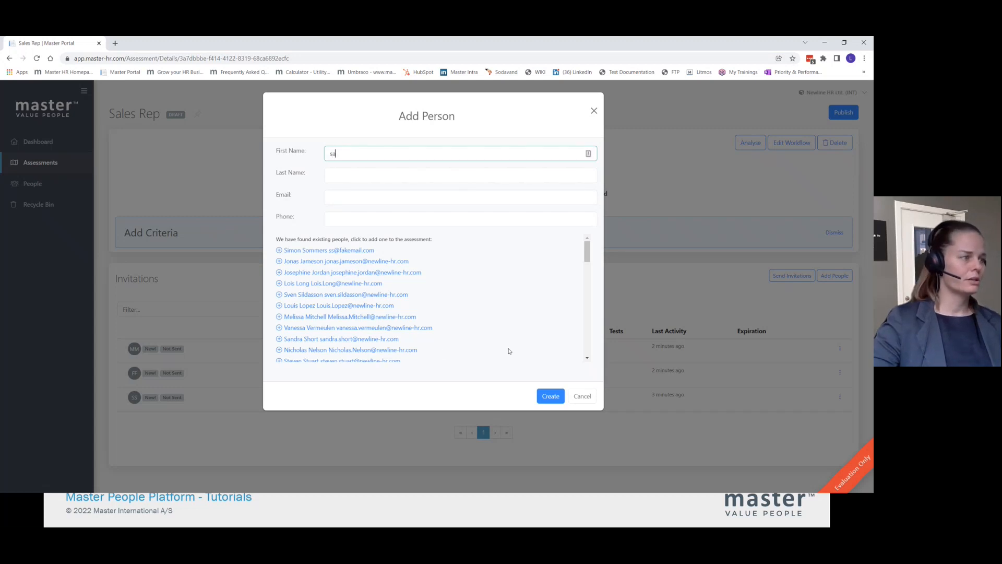
text(n)
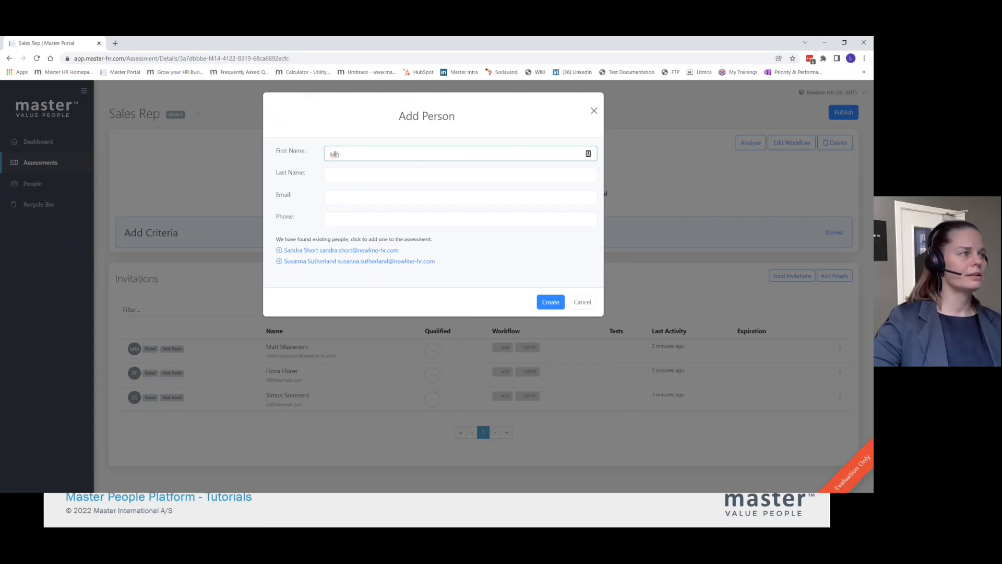
text(dra)
click(310, 253)
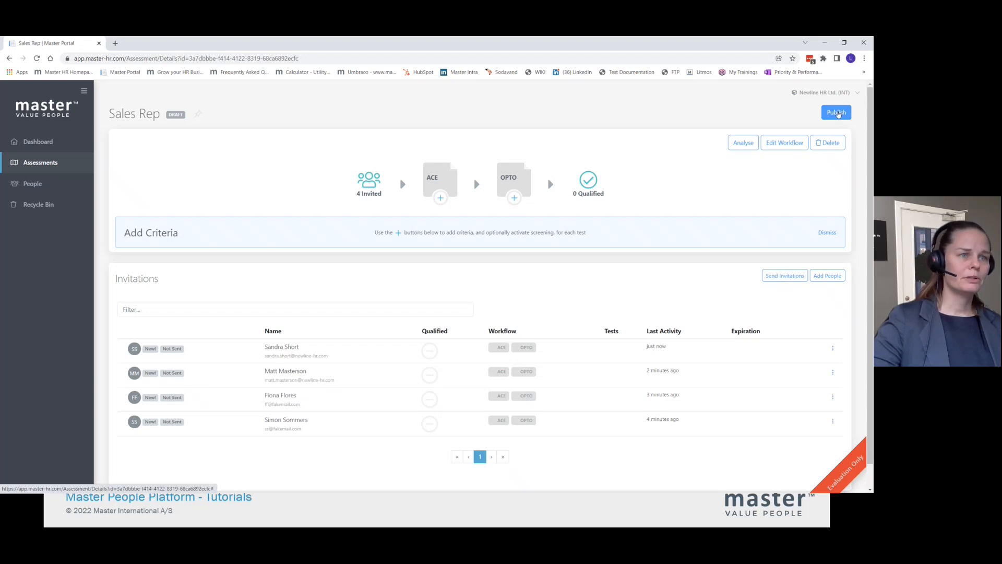
- Start publishing the assessment with the Metis Standard (English) invitation and set its subject to "Welcome to NewLine HR Ltd."
click(837, 113)
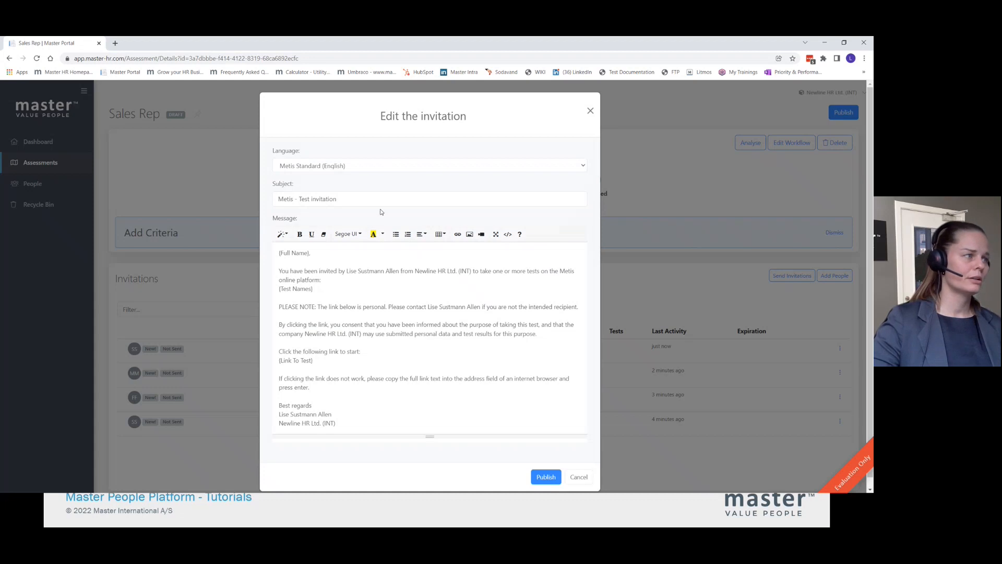
click(351, 167)
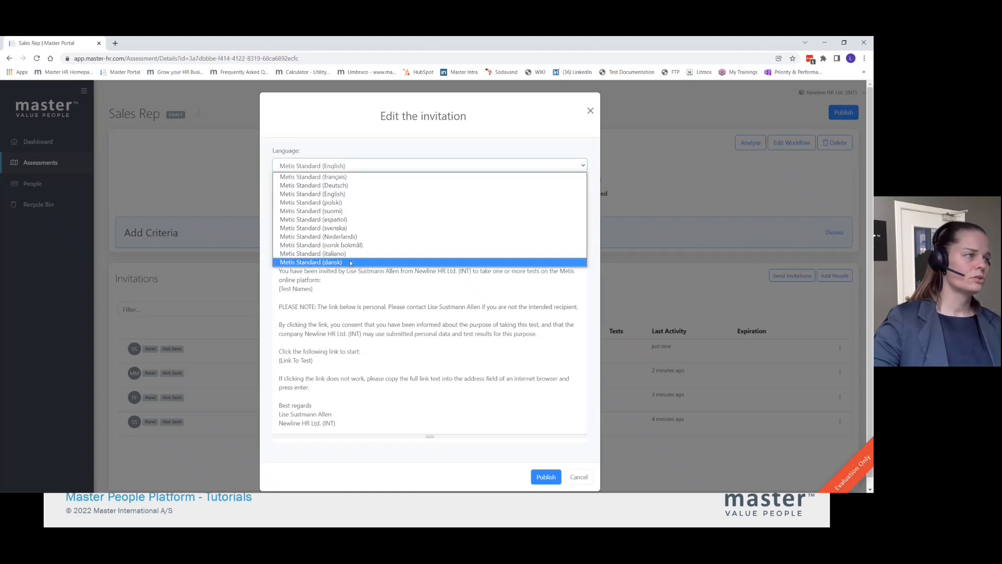
click(351, 195)
drag(367, 200, 243, 196)
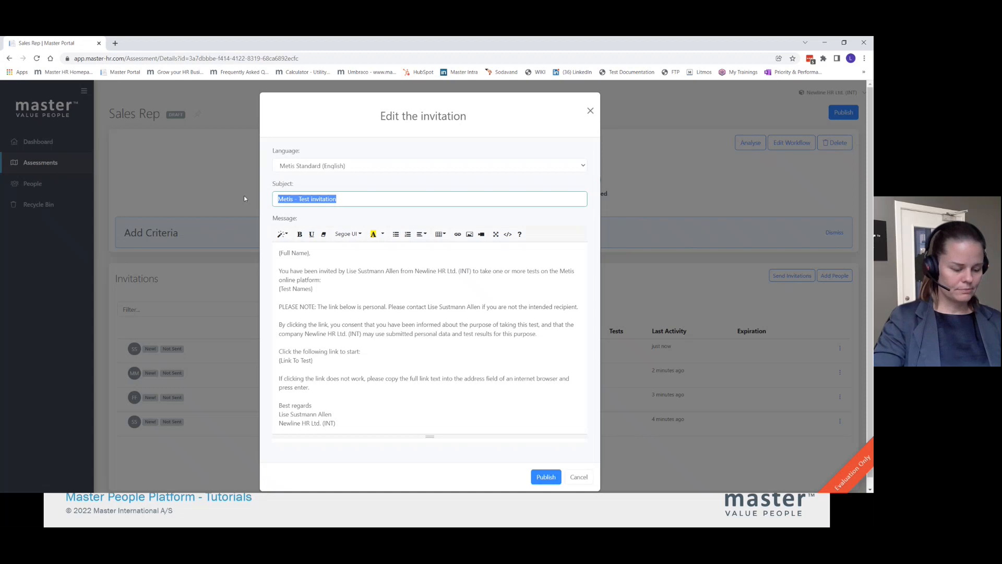
text(Welcome t)
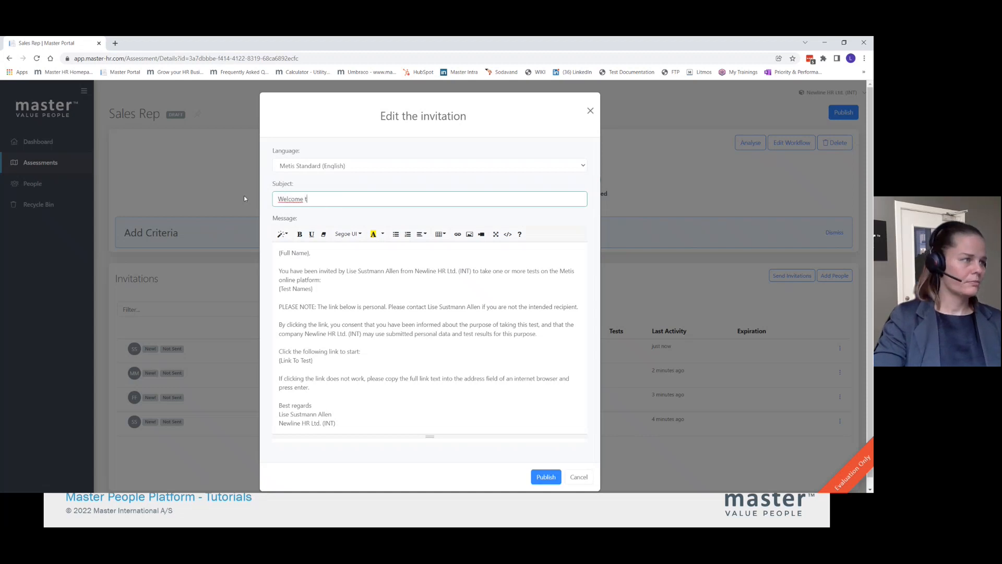
text(o NewLine HR)
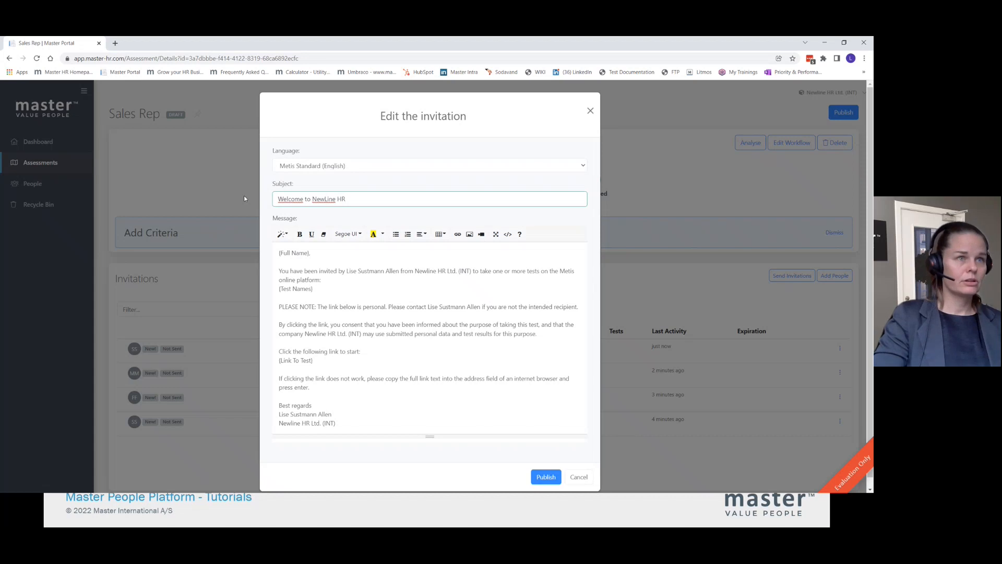
text( Ltd.)
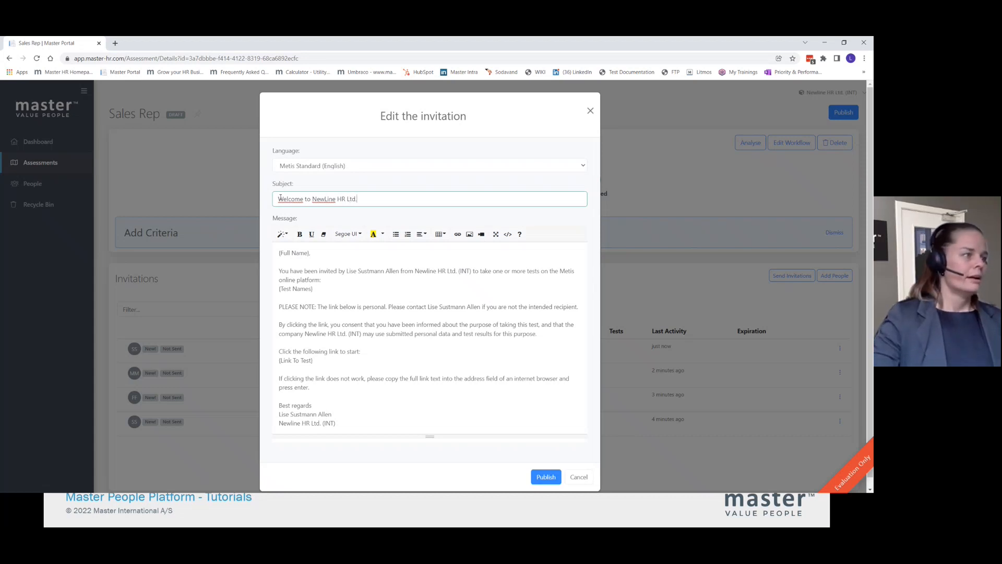
click(309, 253)
text(,)
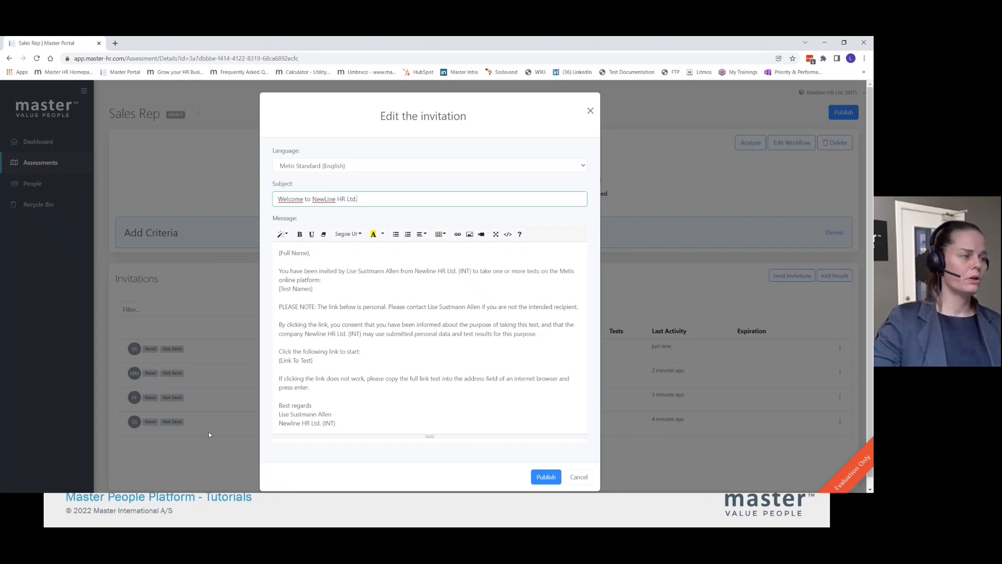
click(318, 253)
text(Sandi)
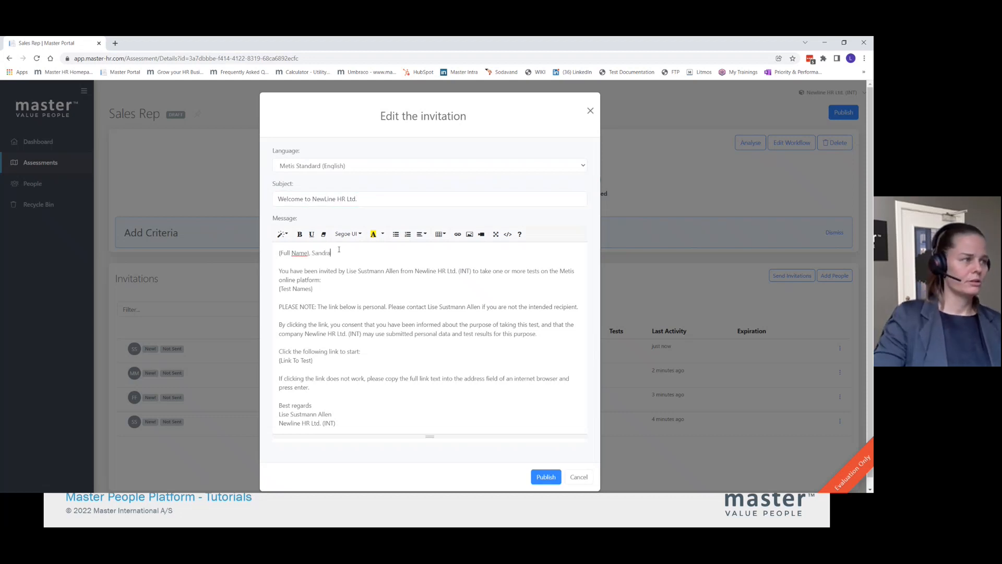
text(a)
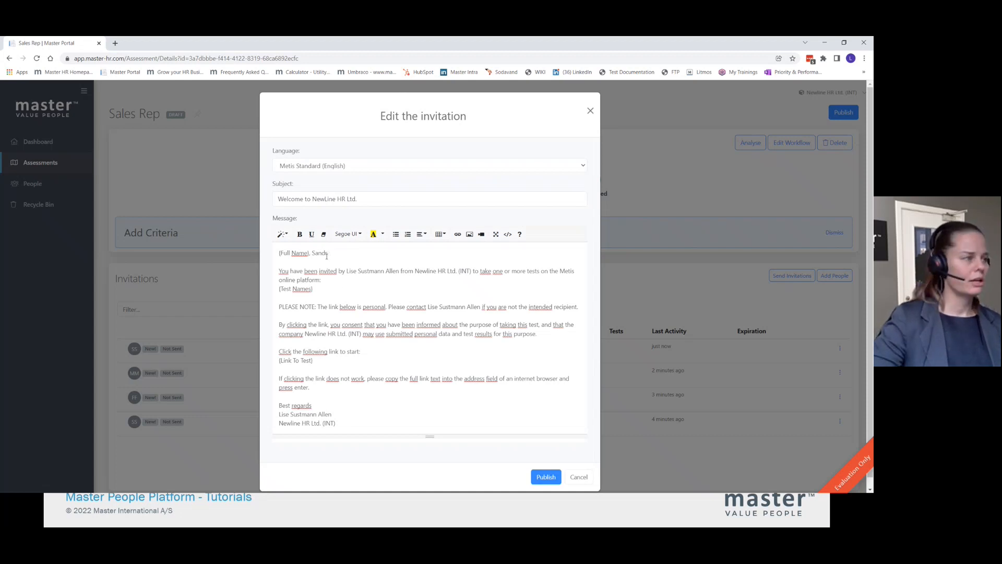
key(BackSpace)
key(BackSpace)
key(BackSpace)
key(BackSpace)
key(BackSpace)
key(BackSpace)
key(BackSpace)
key(BackSpace)
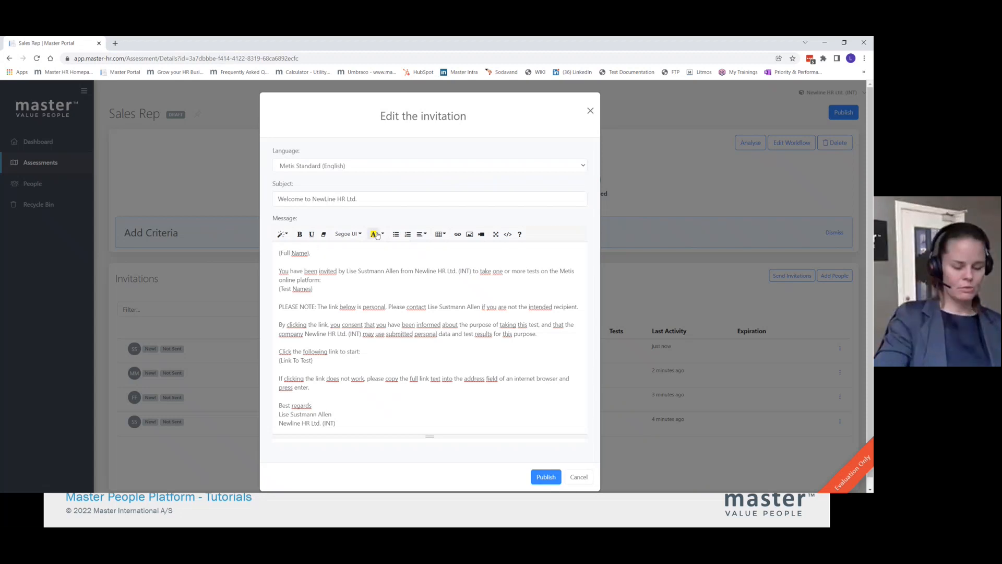
- Insert "Hi" before the {Full Name} placeholder and delete the "PLEASE NOTE" paragraph with its blank line from the invitation message
text(Hi)
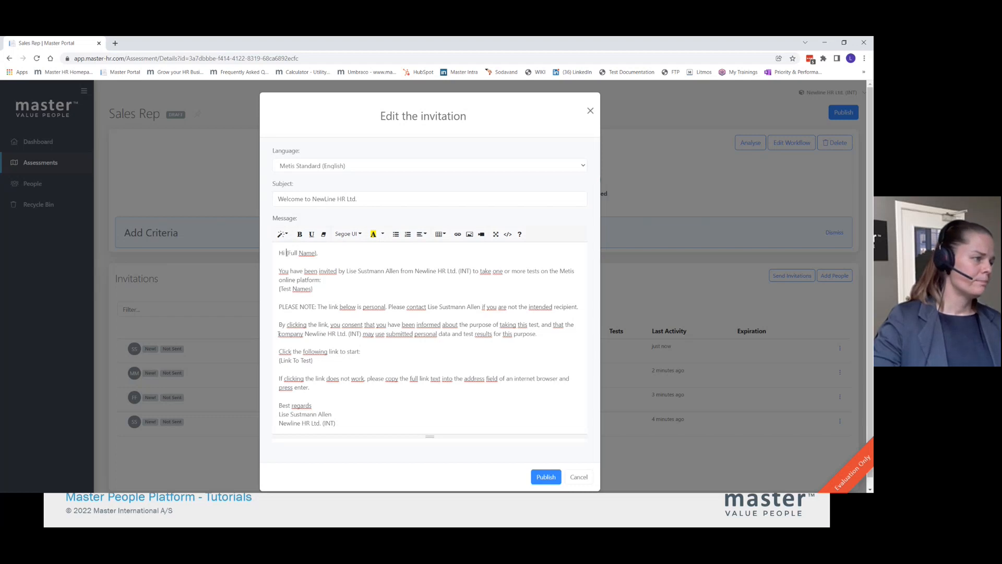
drag(280, 311, 580, 307)
key(BackSpace)
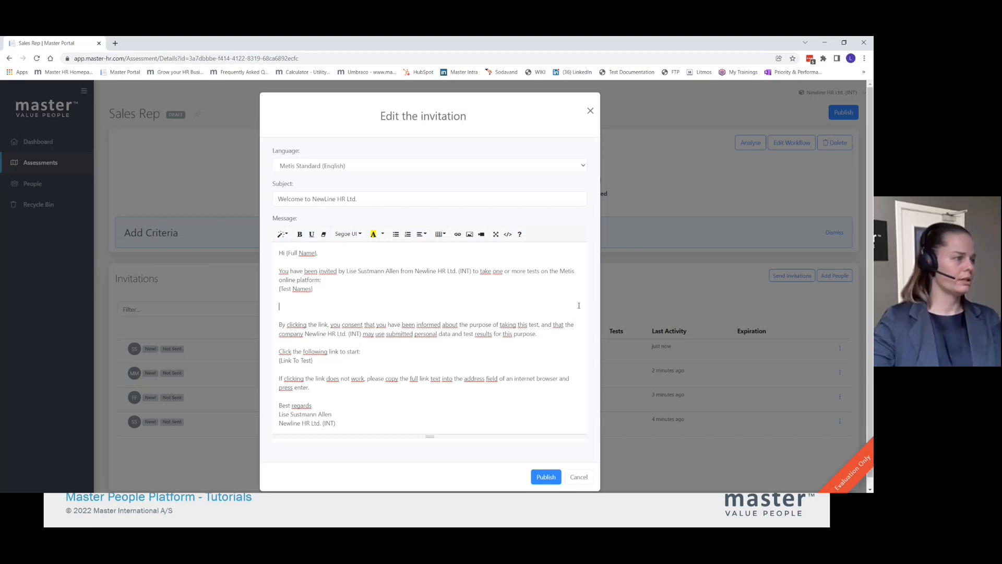
key(BackSpace)
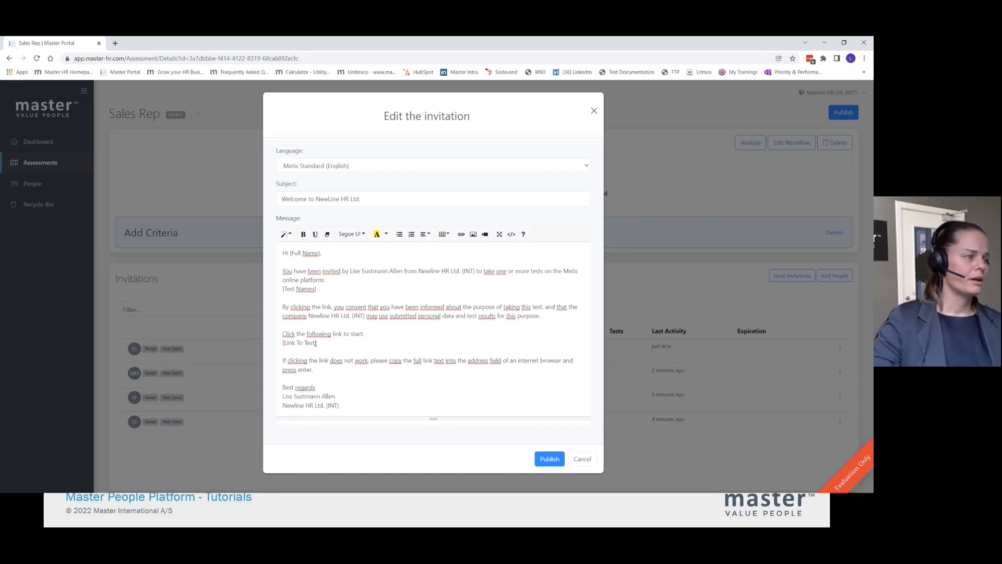
- Publish the Sales Rep assessment with the edited invitation and return to the assessments list
drag(319, 344, 281, 344)
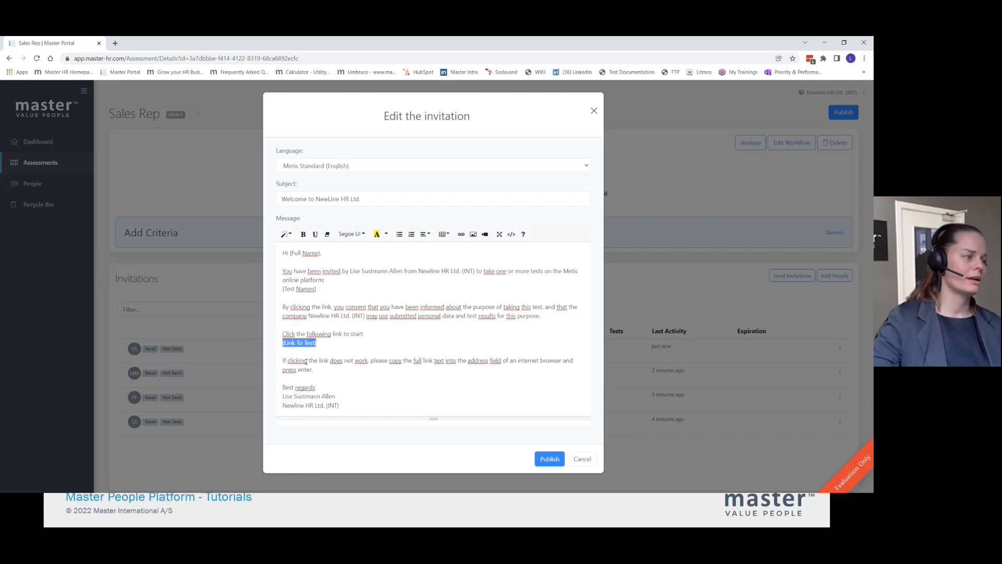
click(358, 344)
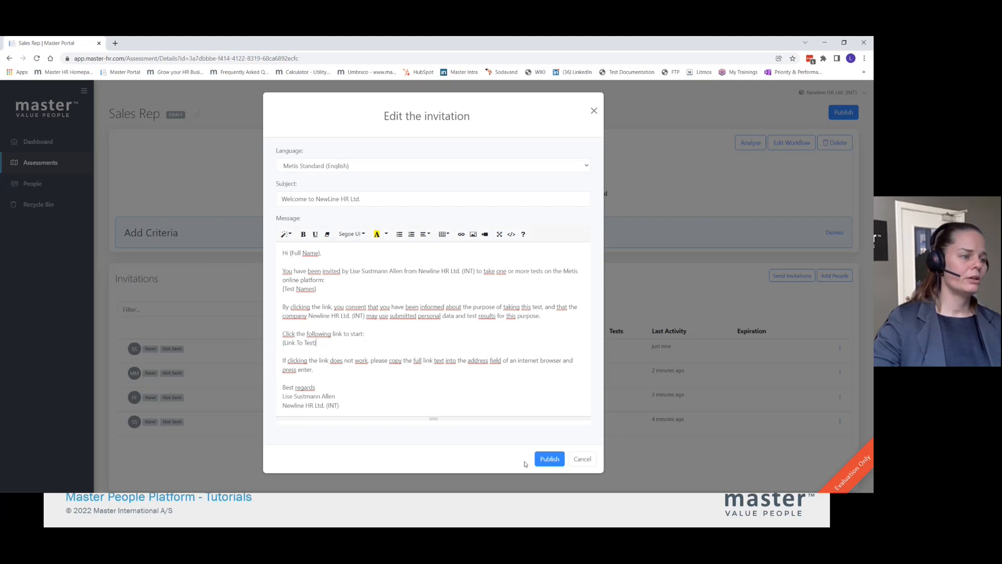
click(552, 463)
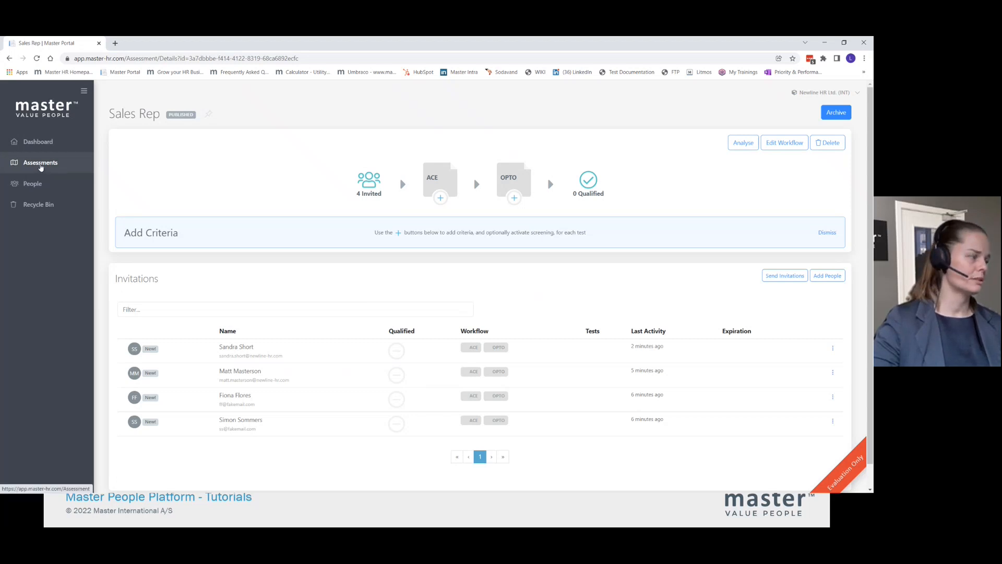
click(40, 163)
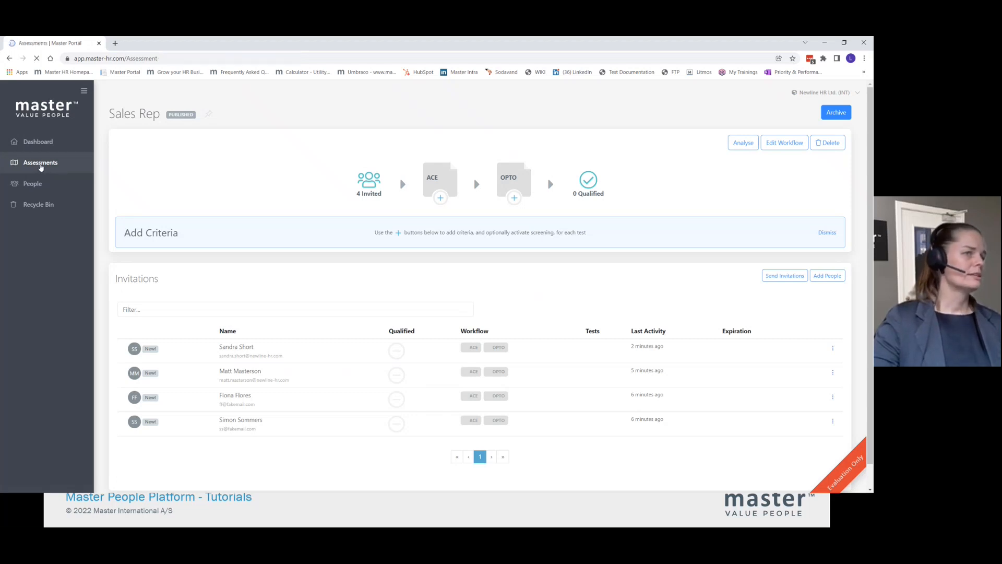